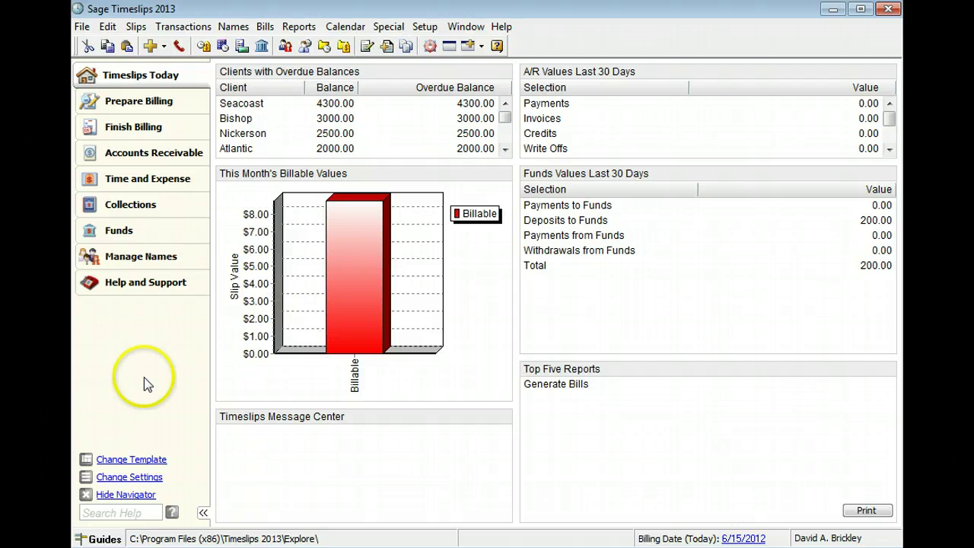
Switch from the Timeslips Today dashboard to the Time and Expense page in the Navigator
click(190, 182)
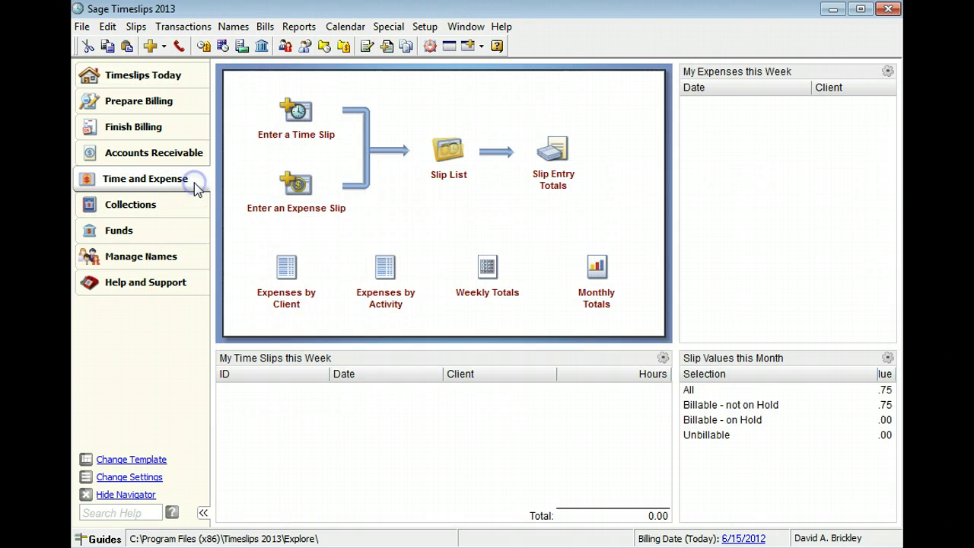
click(321, 141)
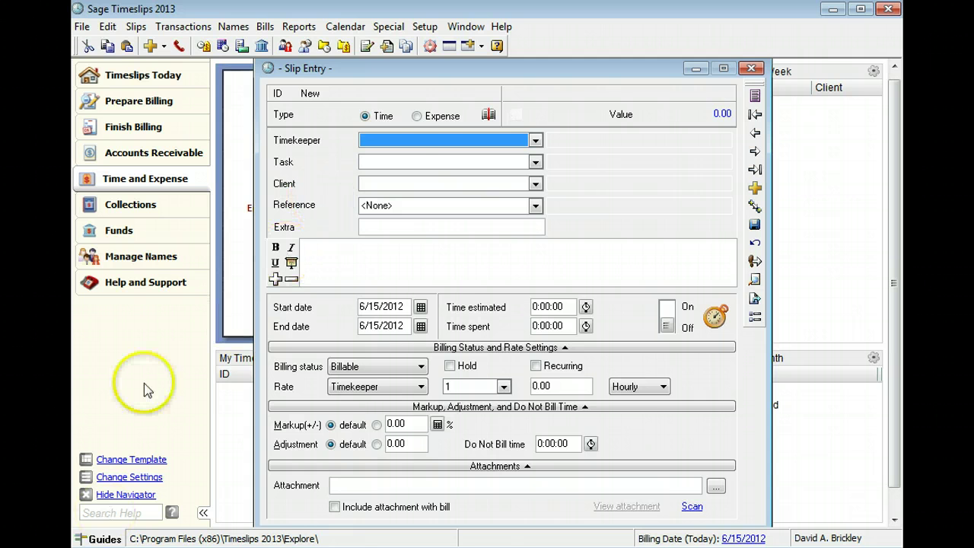
click(419, 141)
click(413, 155)
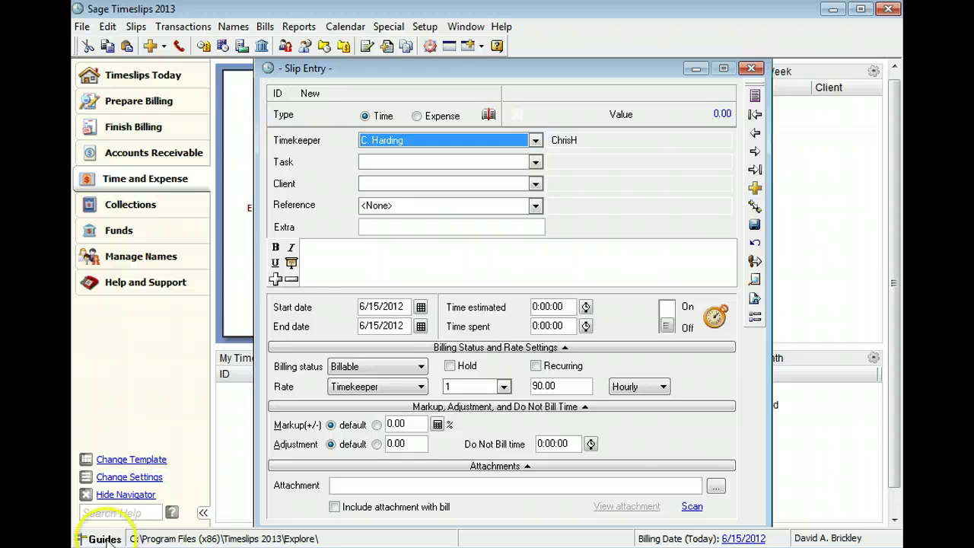
Set the slip's task to Meeting
click(535, 162)
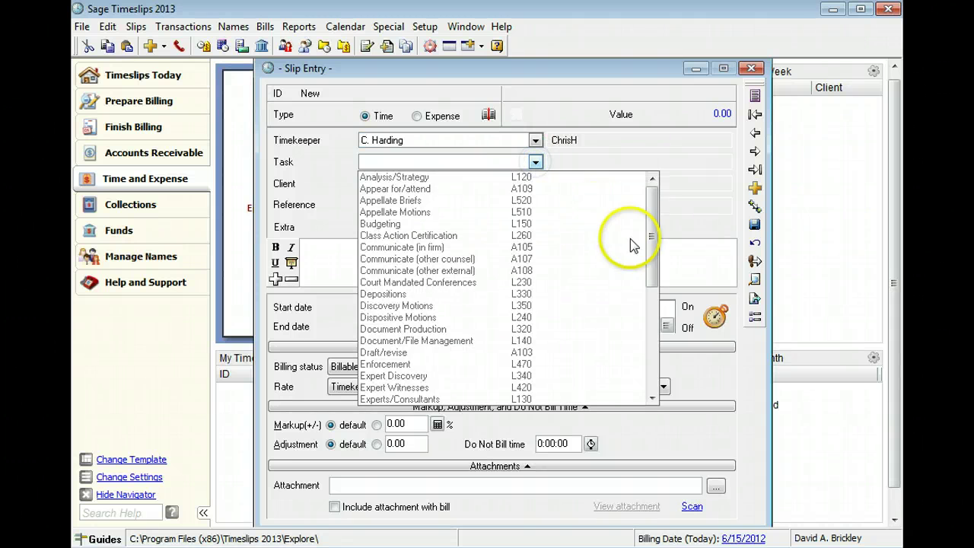
drag(651, 235, 652, 304)
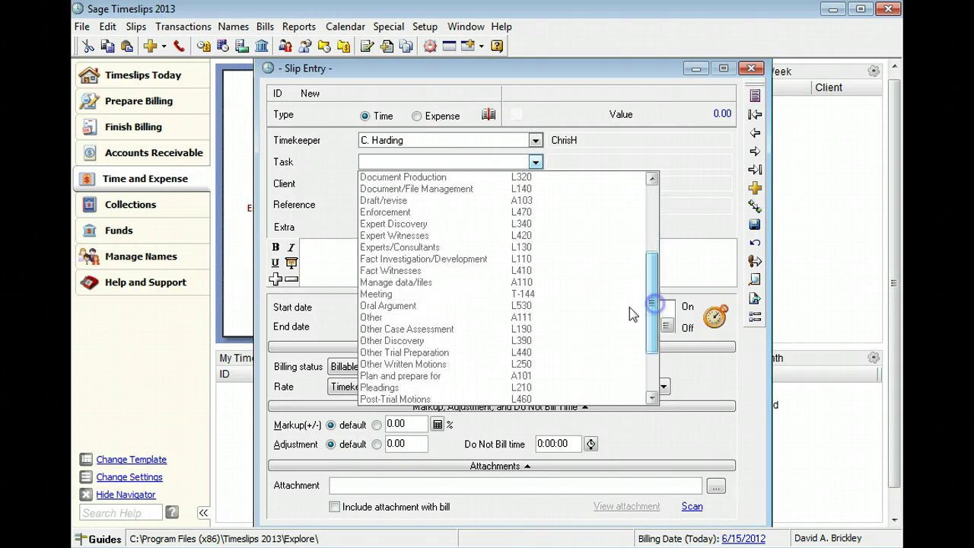
click(376, 294)
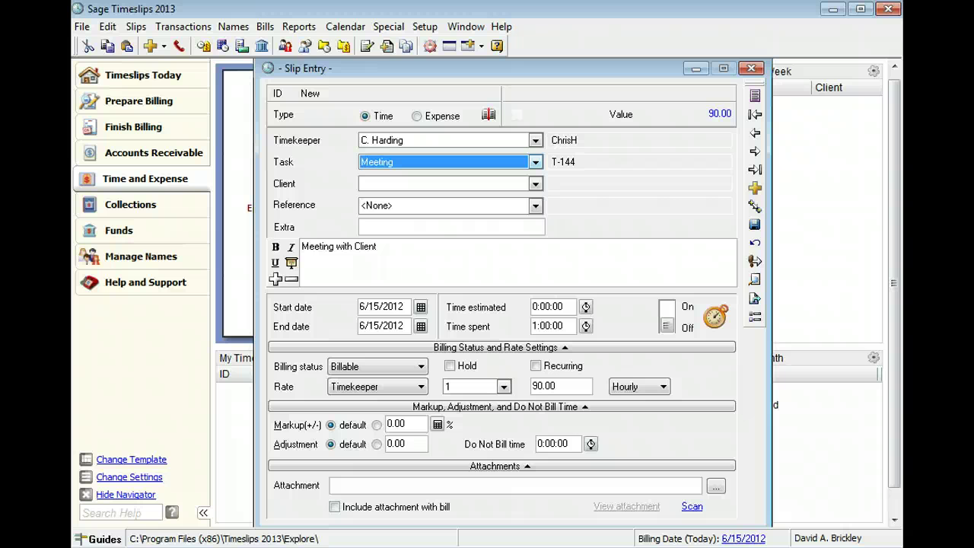
Choose Harper as the client, bringing in the Palmer v. Harper reference and a 120.00 rate
click(536, 184)
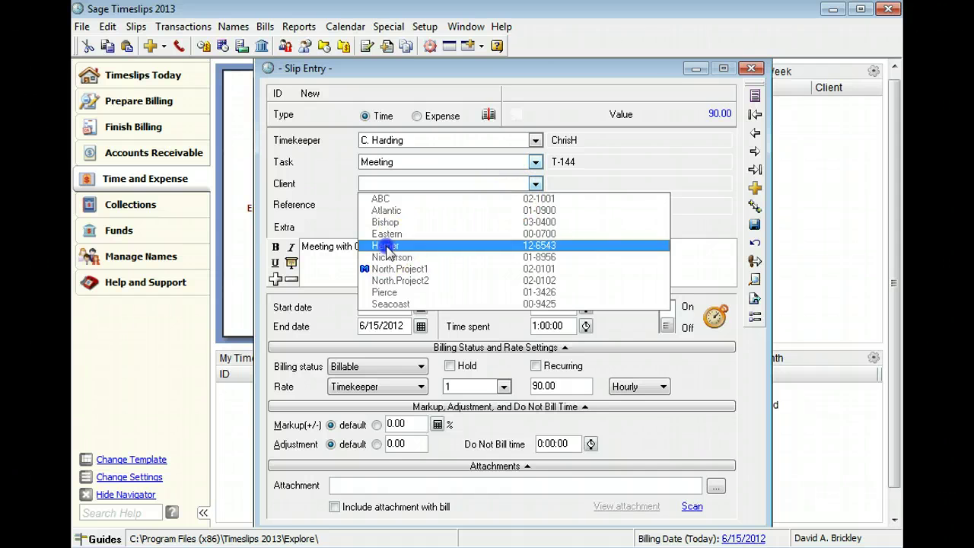
click(386, 245)
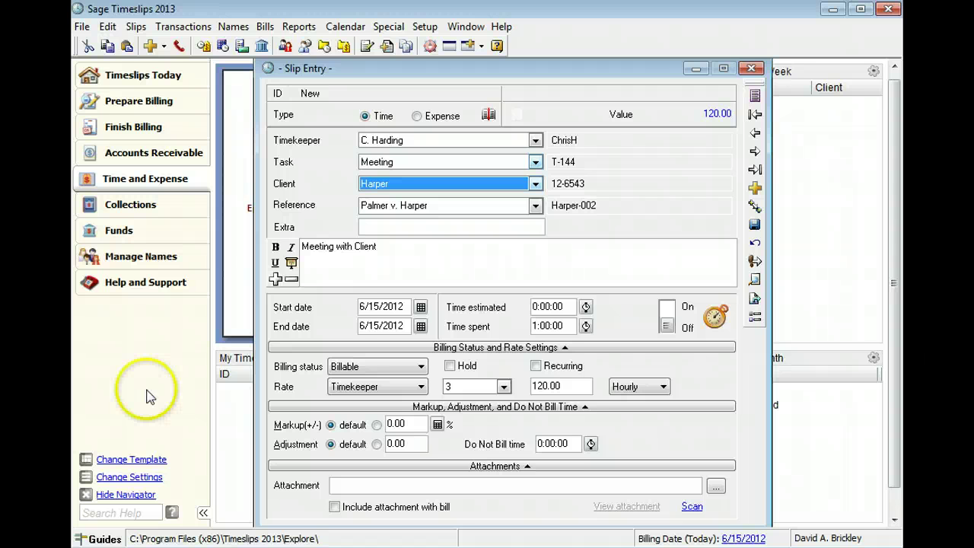
click(369, 225)
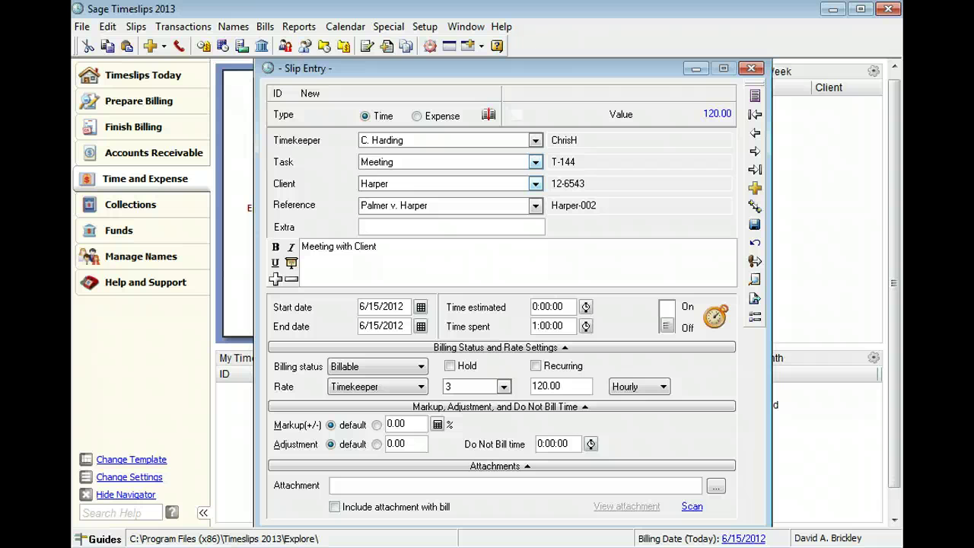
Append 'to discuss collections' to the description and underline the added words
click(398, 247)
text(to discuss collections)
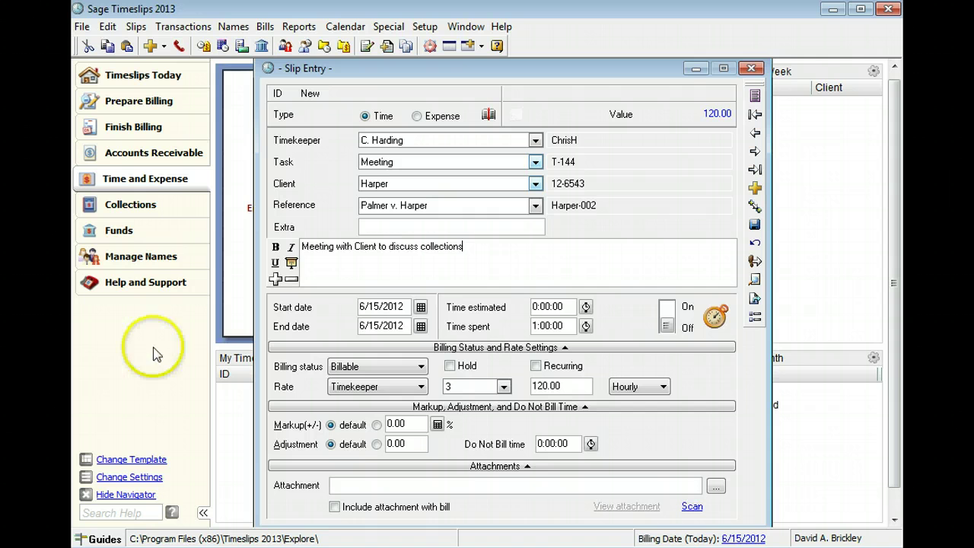
drag(462, 246, 378, 247)
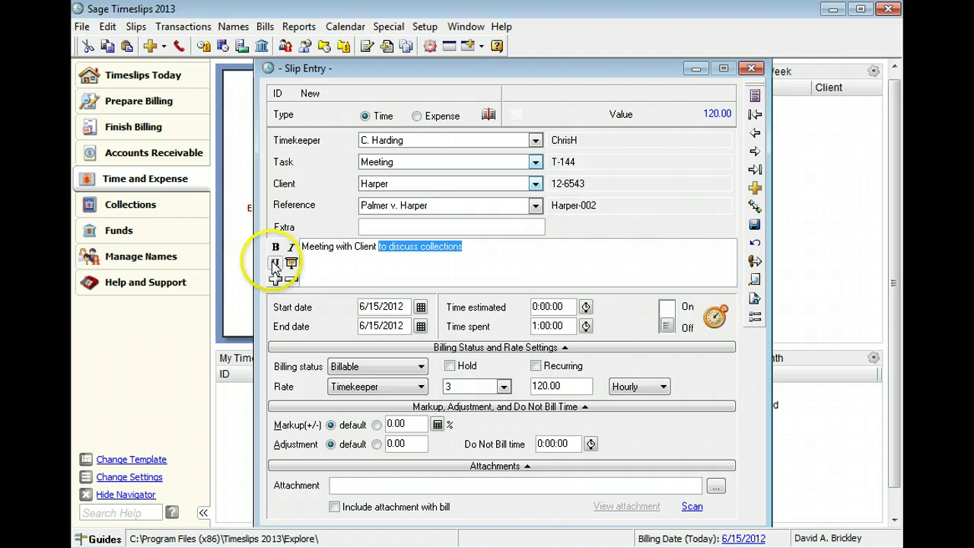
click(291, 263)
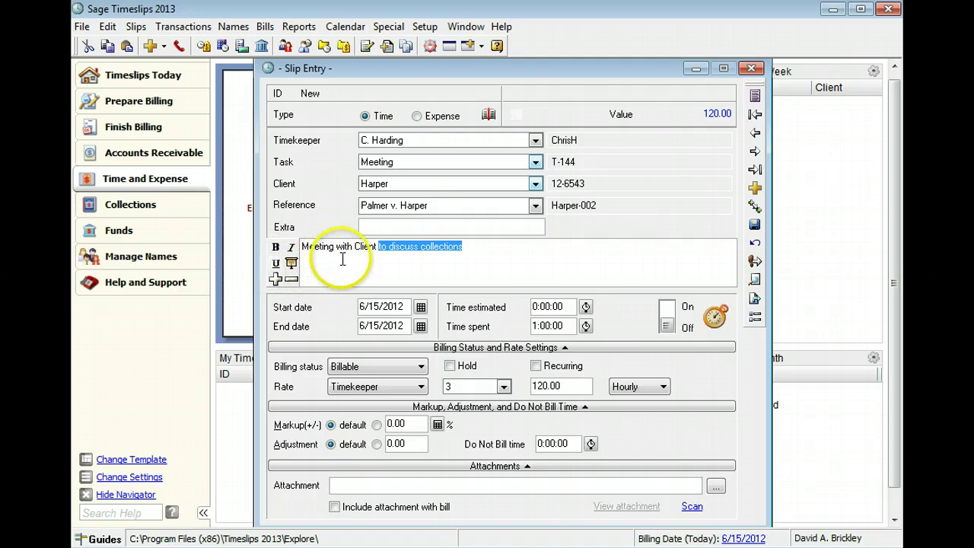
Try the description's size buttons and right-click text tools, leaving the text unchanged
click(275, 279)
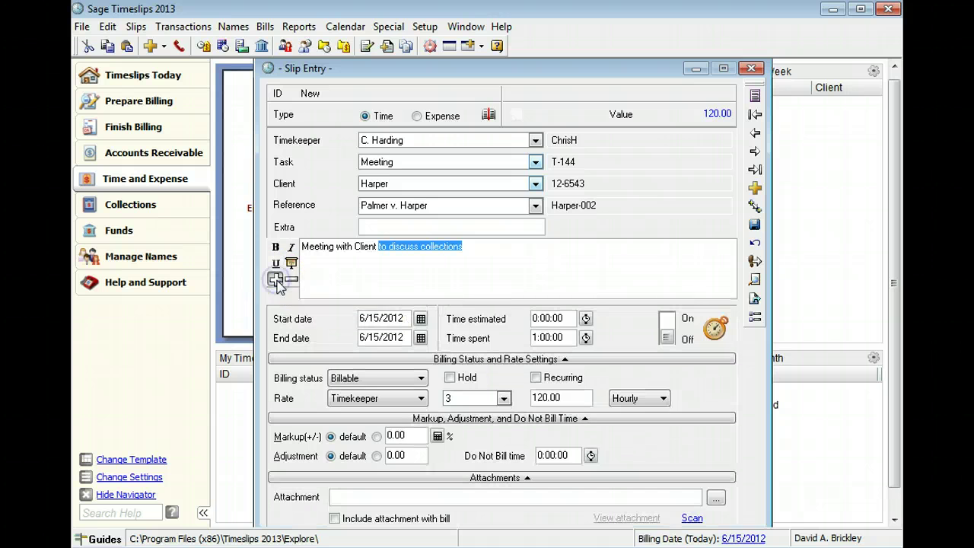
click(291, 278)
click(315, 283)
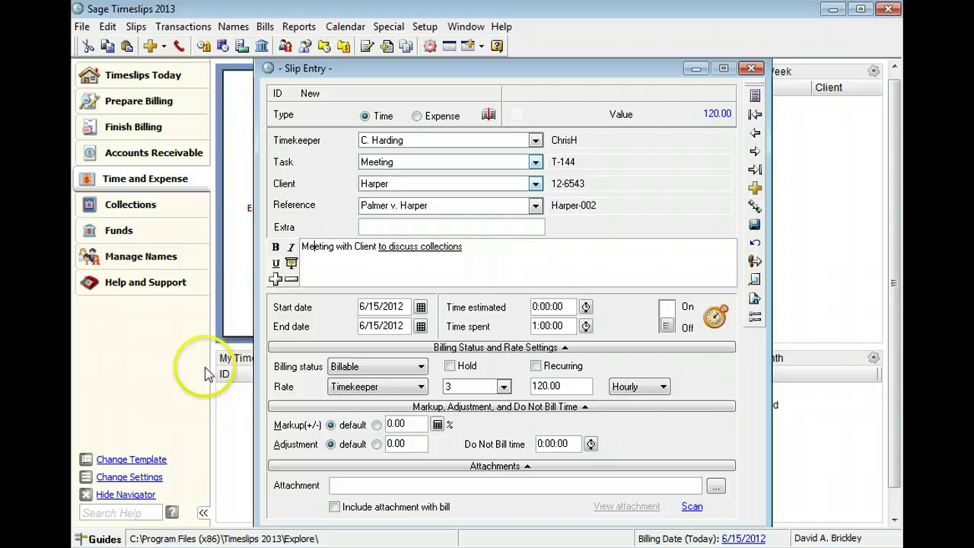
right_click(480, 251)
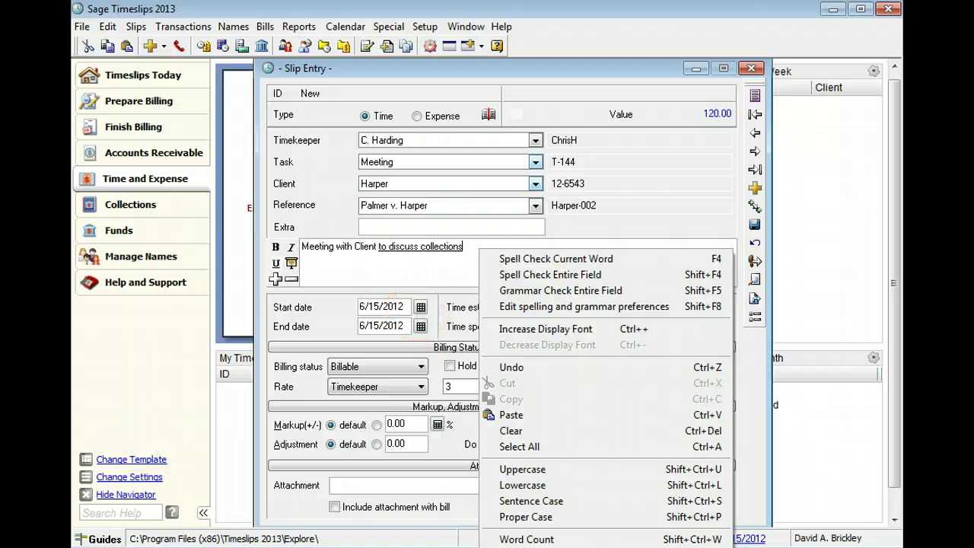
key(Escape)
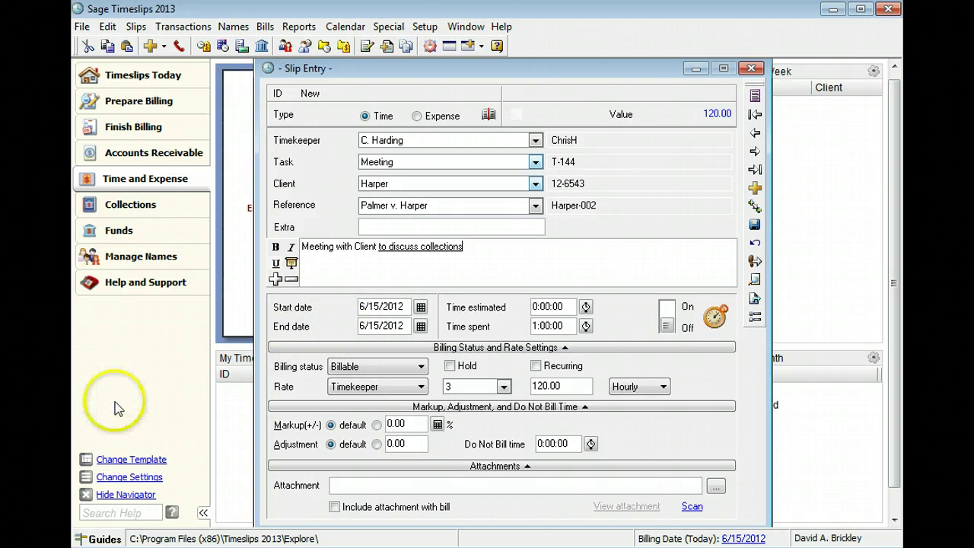
Enter 1.25 hours as the estimated time and review the Slip Values summary
click(552, 307)
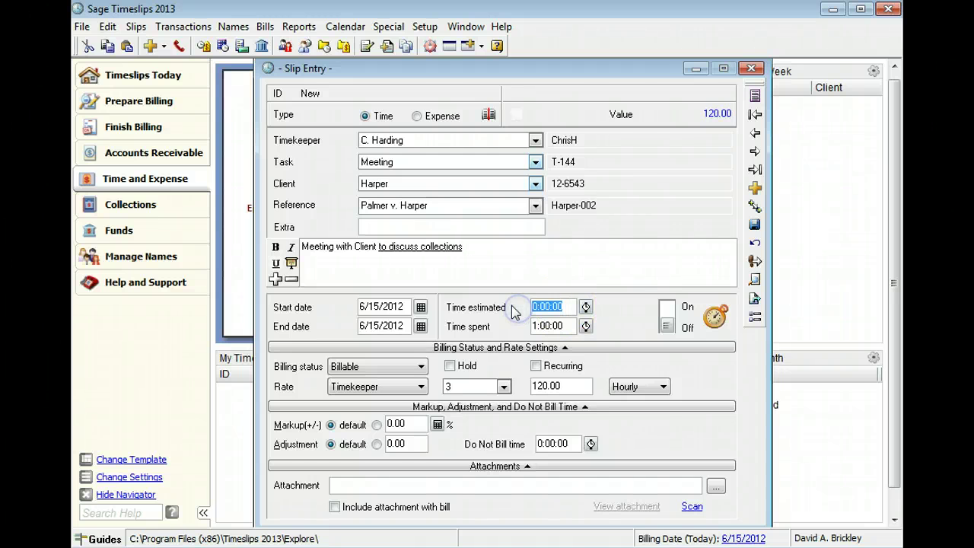
text(1.25)
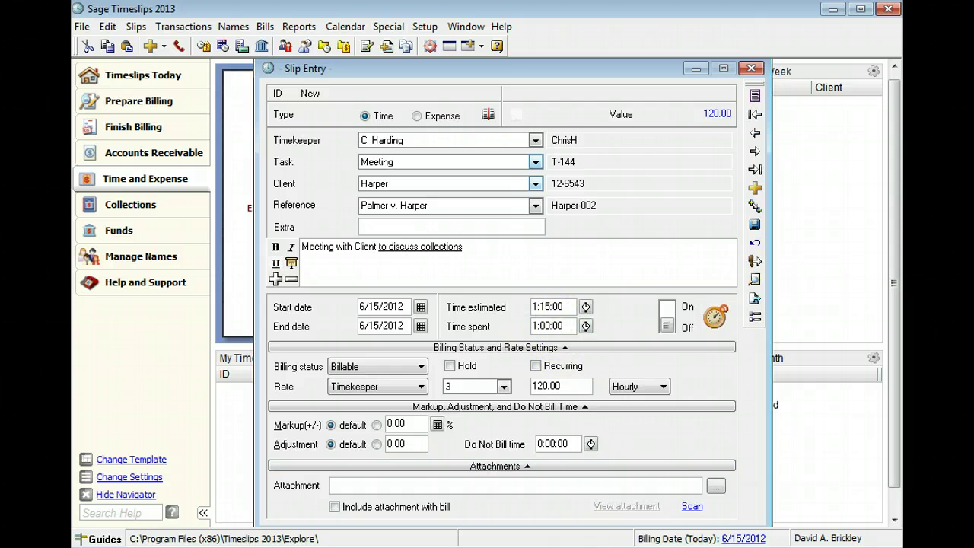
click(715, 115)
drag(498, 218, 611, 171)
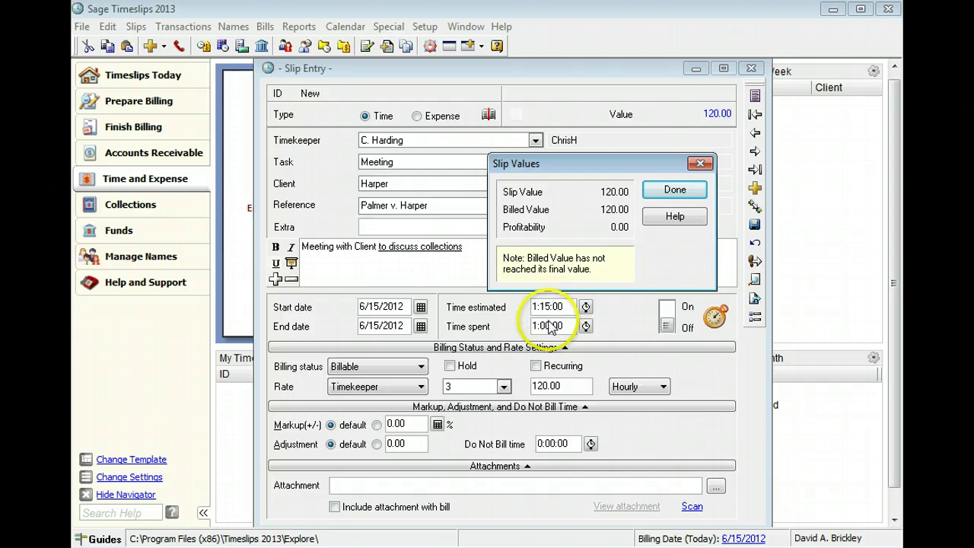
click(668, 192)
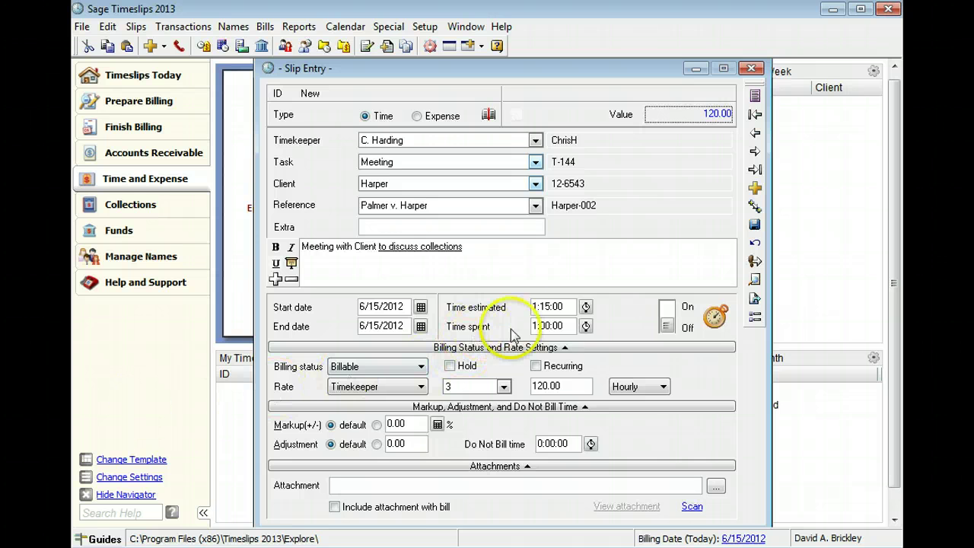
Set time spent to 1.5 hours, making the slip value 180.00
drag(578, 325, 519, 326)
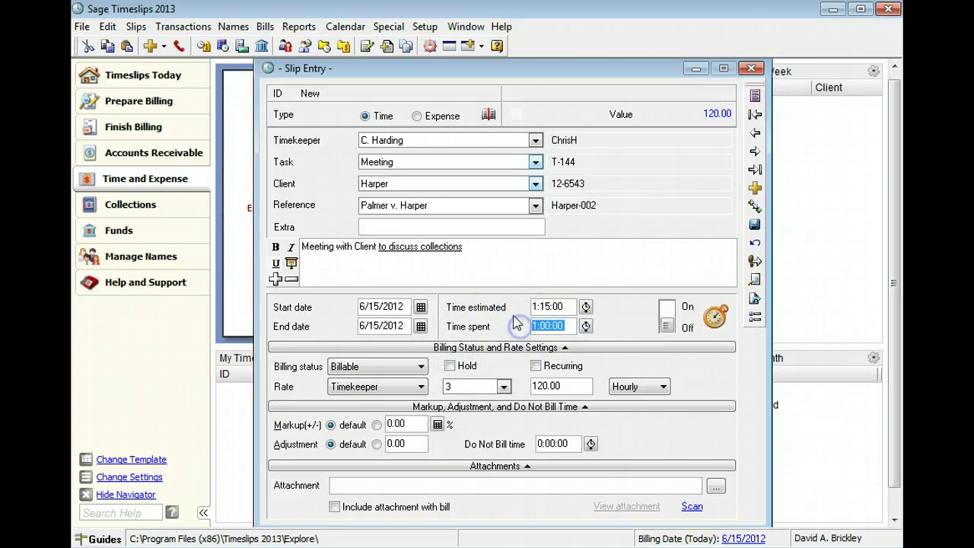
text(1.5)
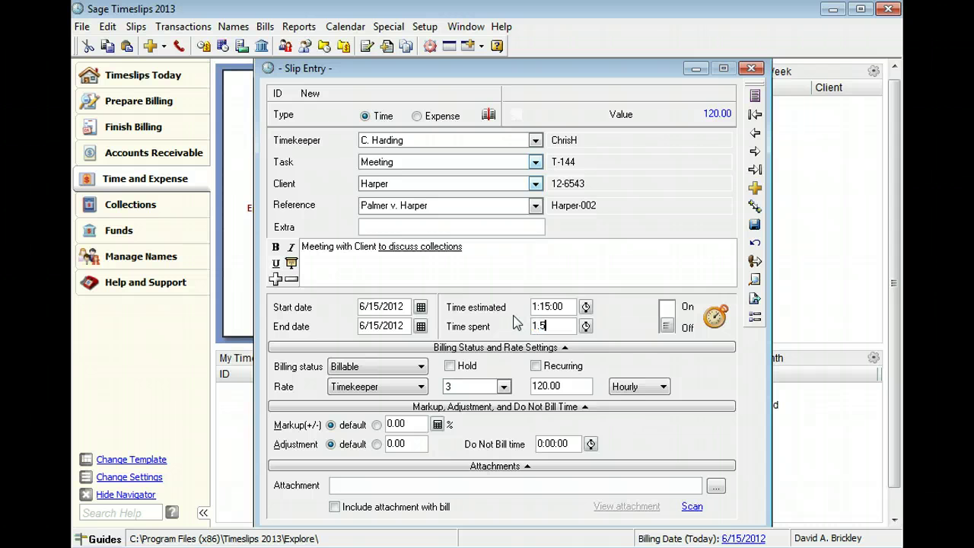
key(Tab)
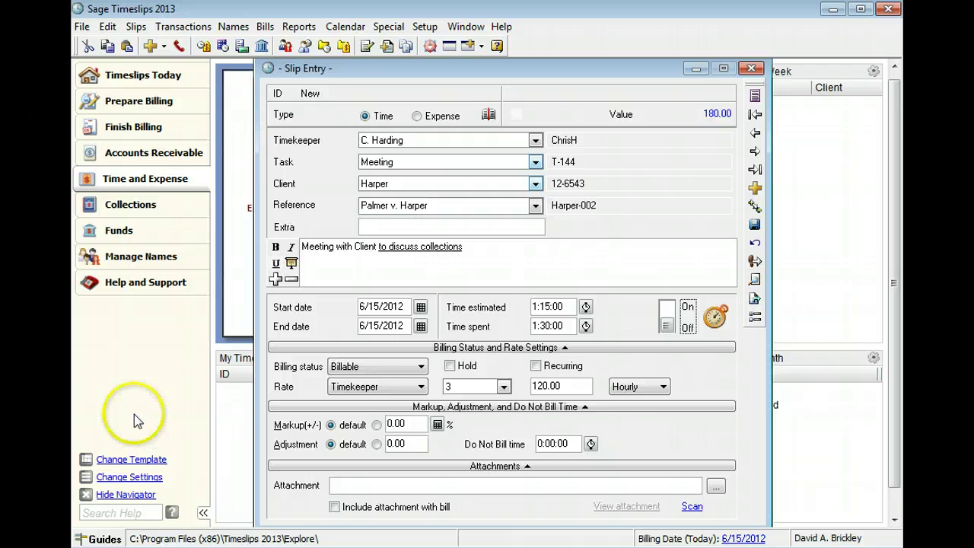
Run the slip timer briefly, stopping at 1:30:36 (value 181.20), then show billing status choices
click(666, 325)
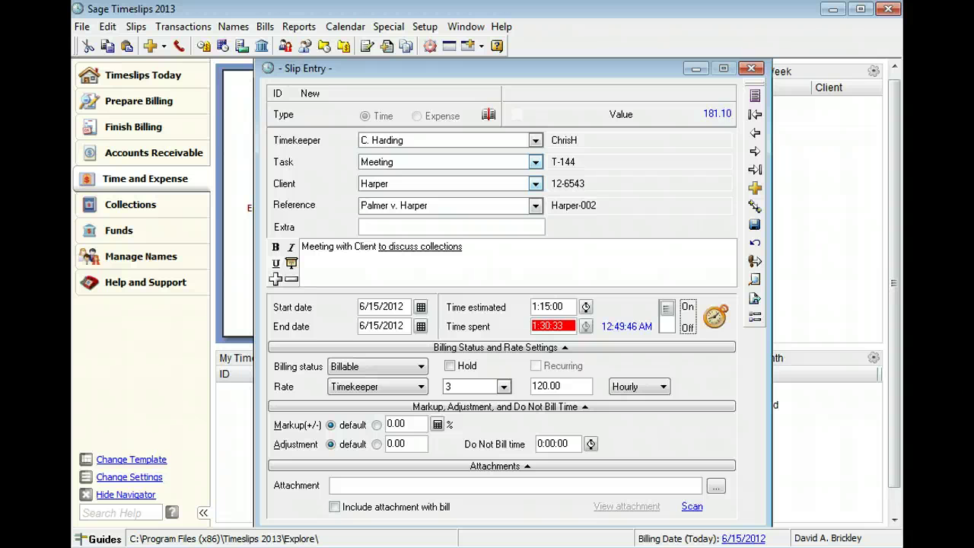
click(667, 312)
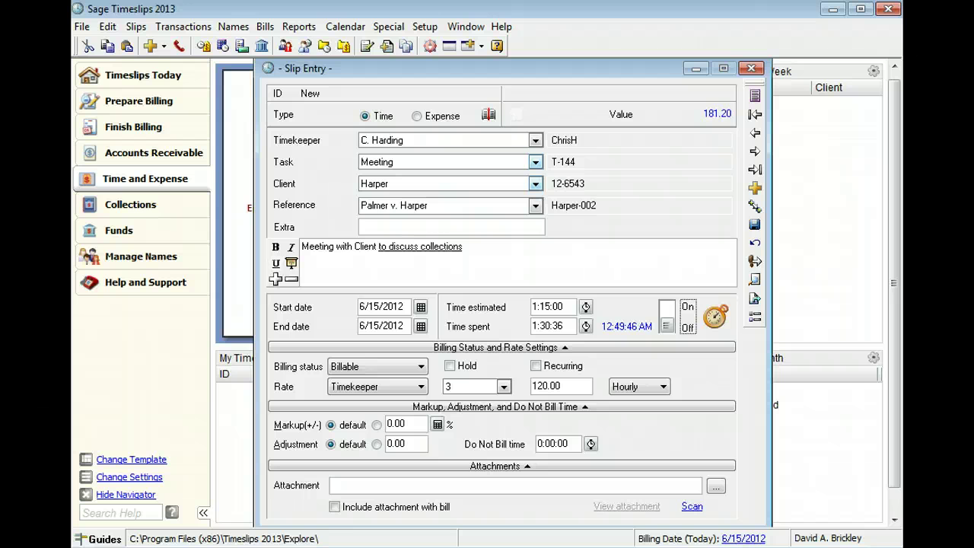
click(420, 366)
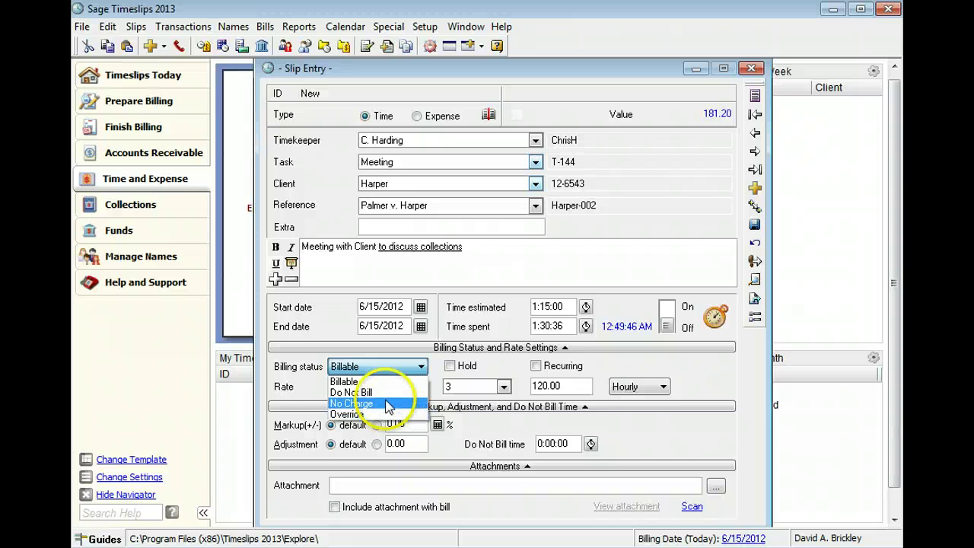
Keep Billable with Timekeeper rate basis and select rate level 2 at 100.00
click(346, 381)
key(Tab)
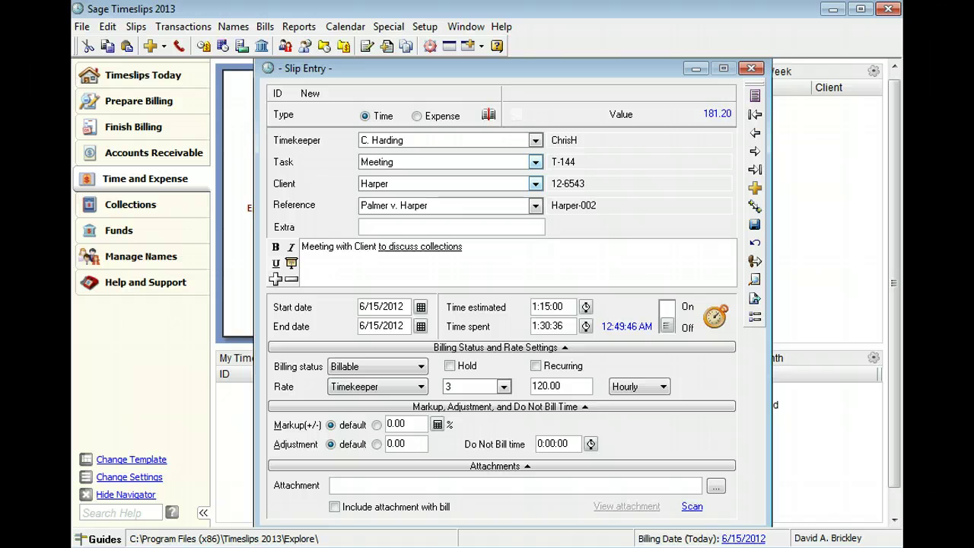
click(146, 418)
click(415, 389)
click(417, 401)
click(504, 386)
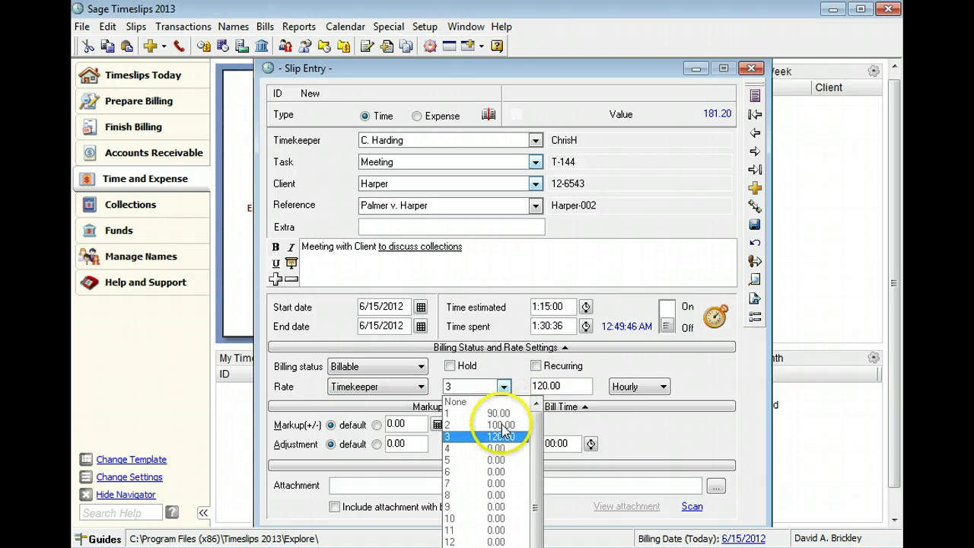
click(501, 424)
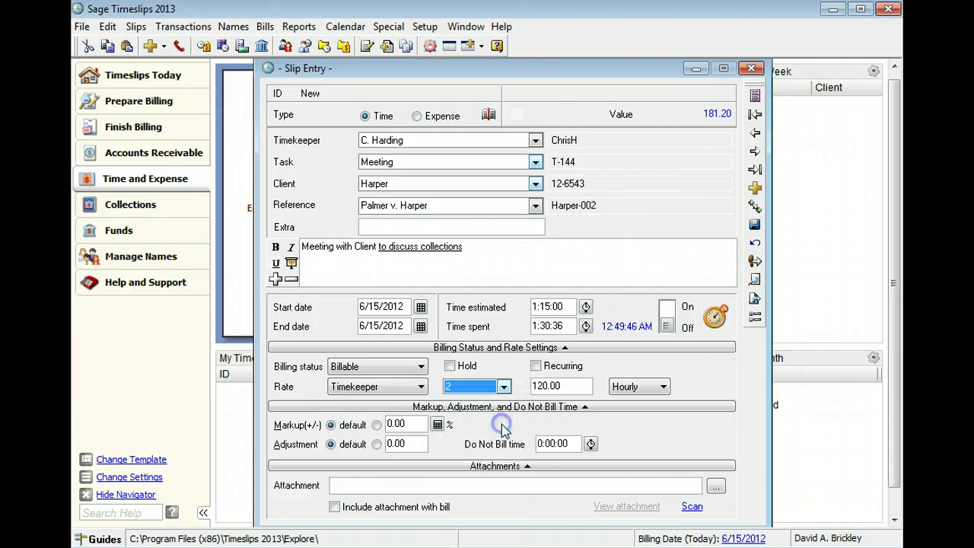
click(546, 387)
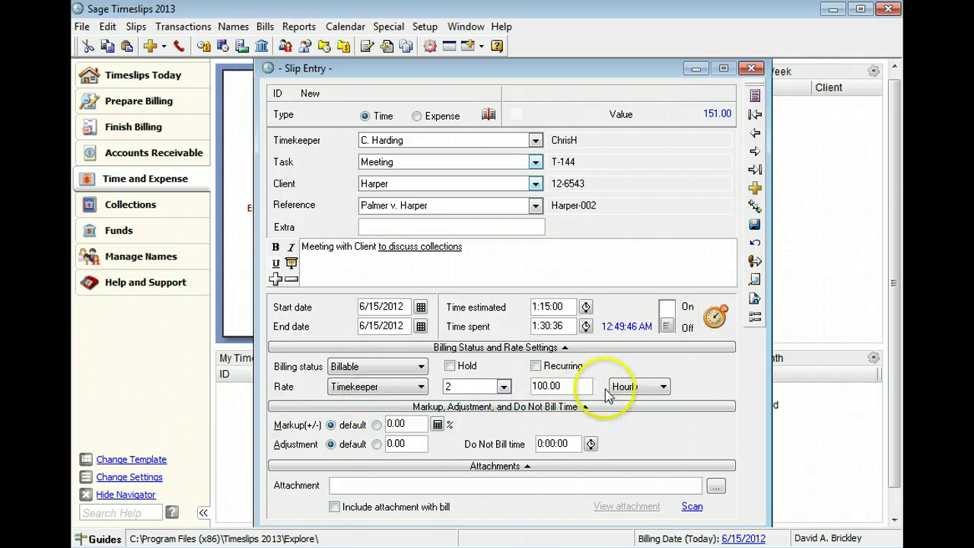
Try Flat as the rate type, then set it back to Hourly, giving value 151.00
click(639, 388)
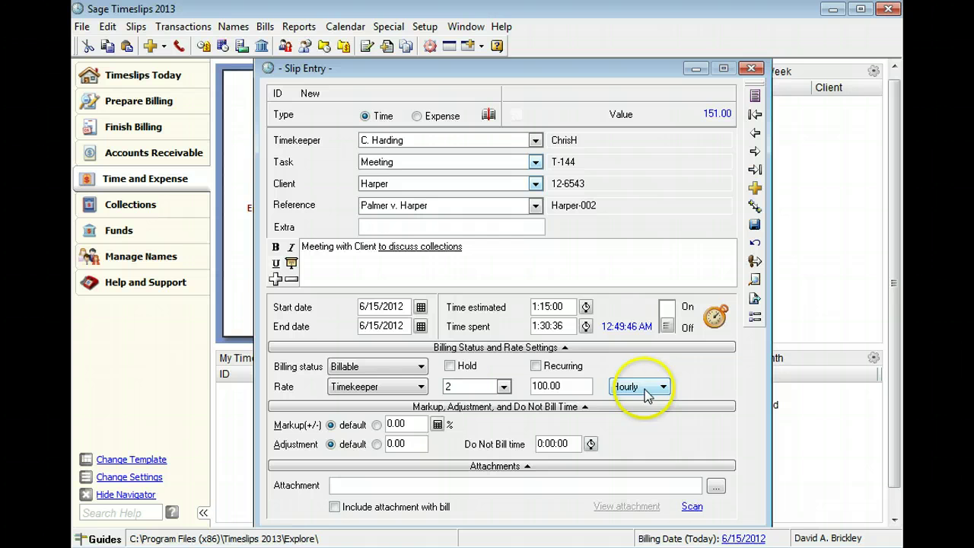
click(645, 391)
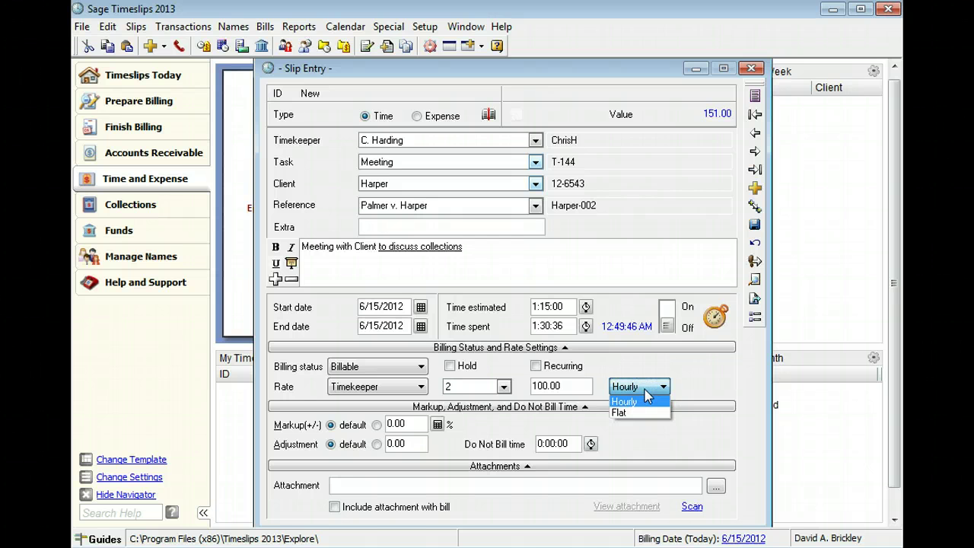
click(644, 390)
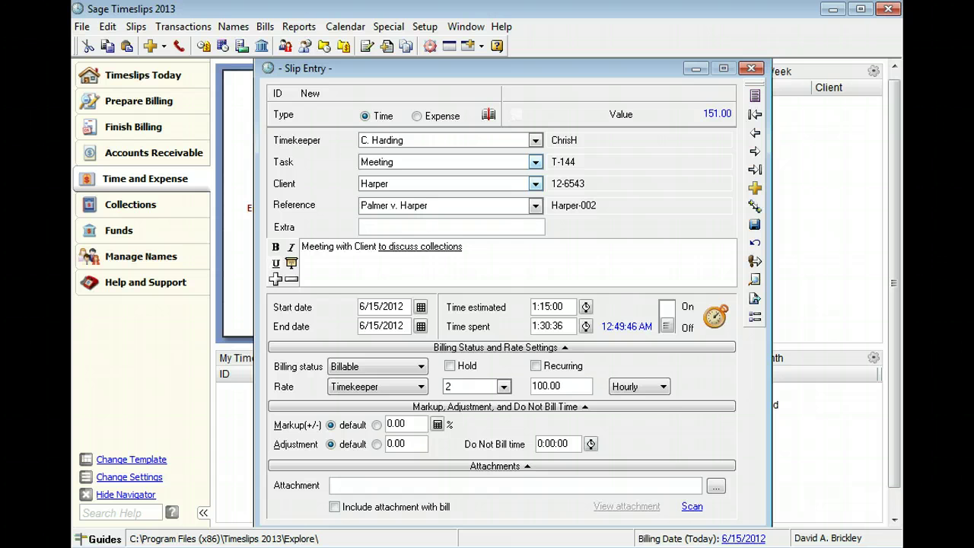
click(663, 387)
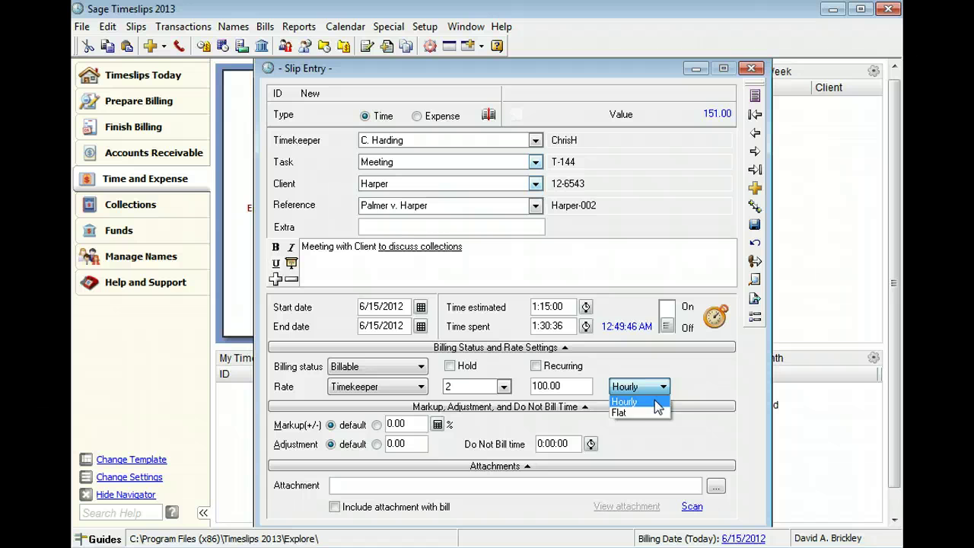
click(665, 402)
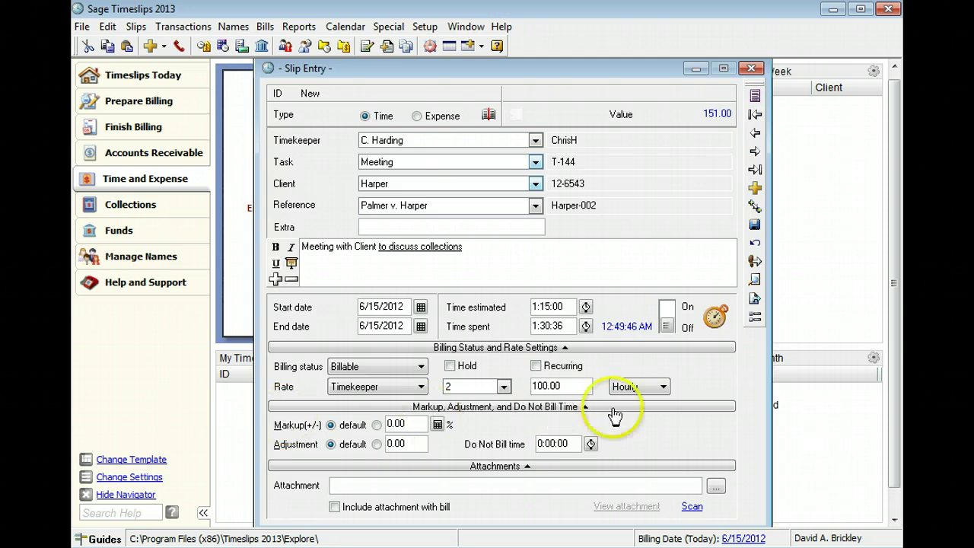
click(663, 386)
click(648, 414)
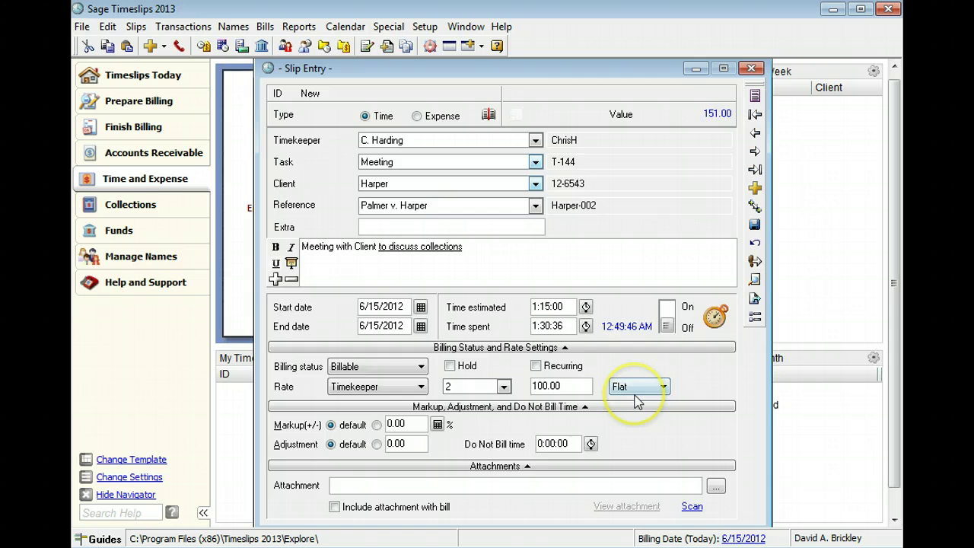
click(654, 389)
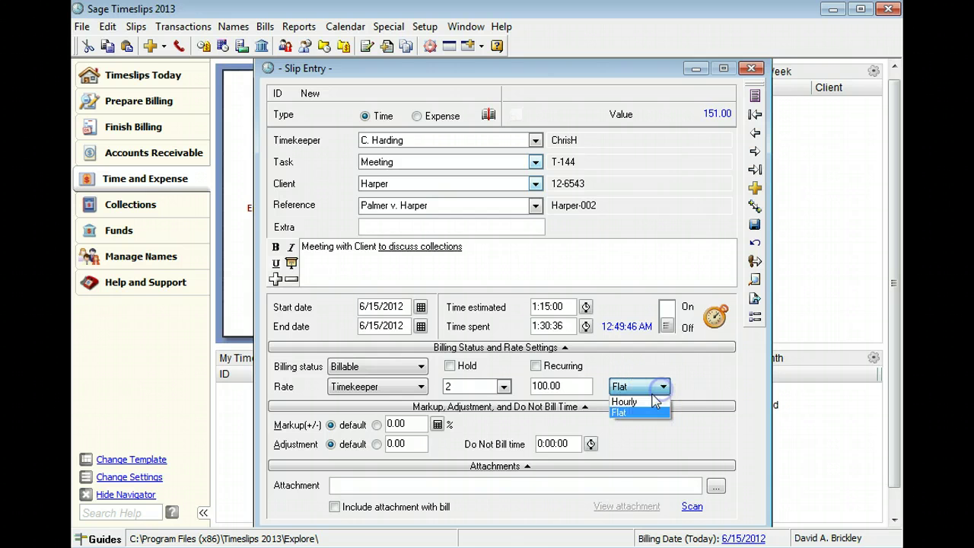
click(643, 401)
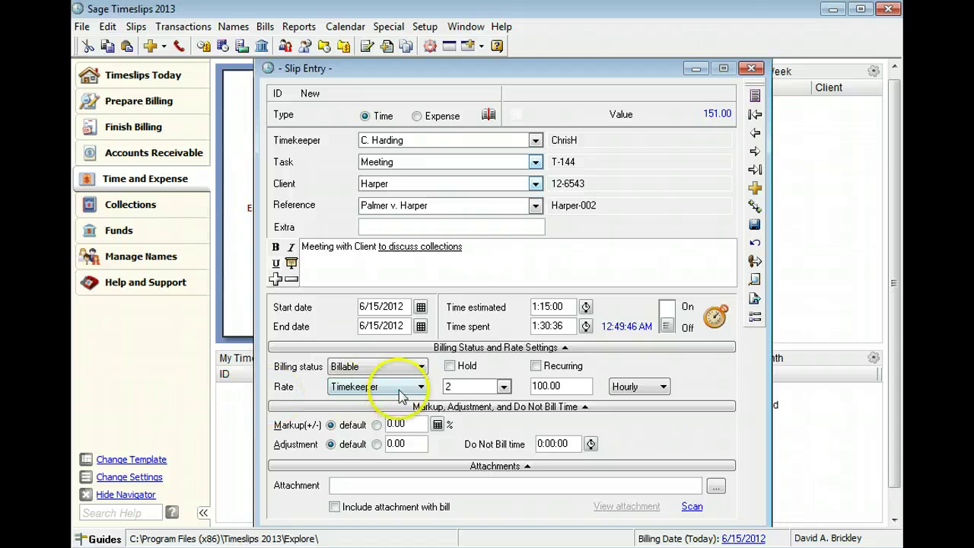
Toggle the Hold and Recurring checkboxes on and back off, leaving both unchecked
click(449, 369)
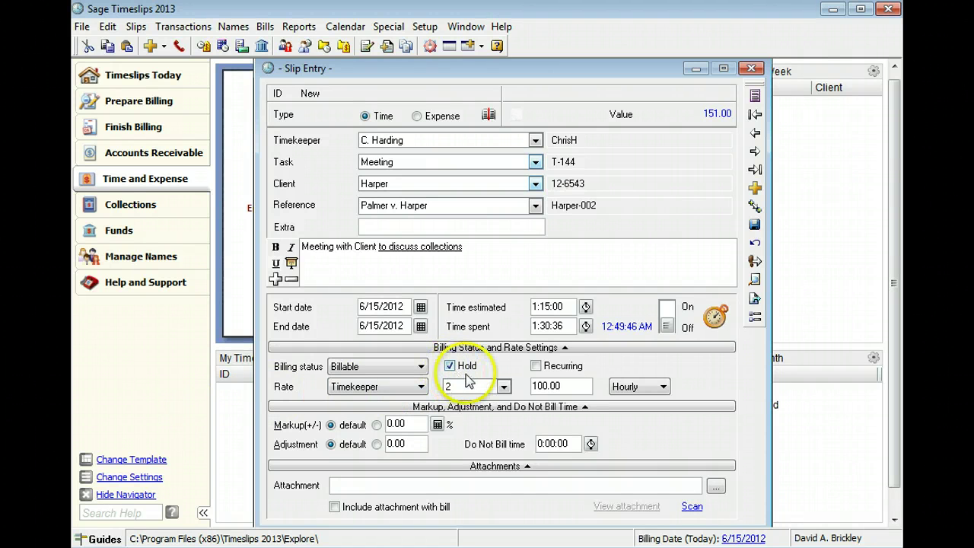
click(449, 366)
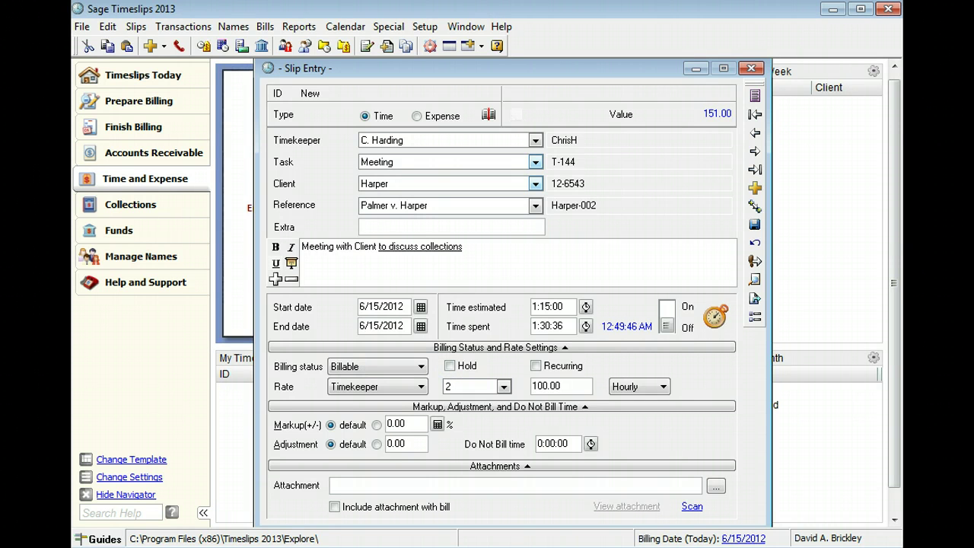
click(156, 403)
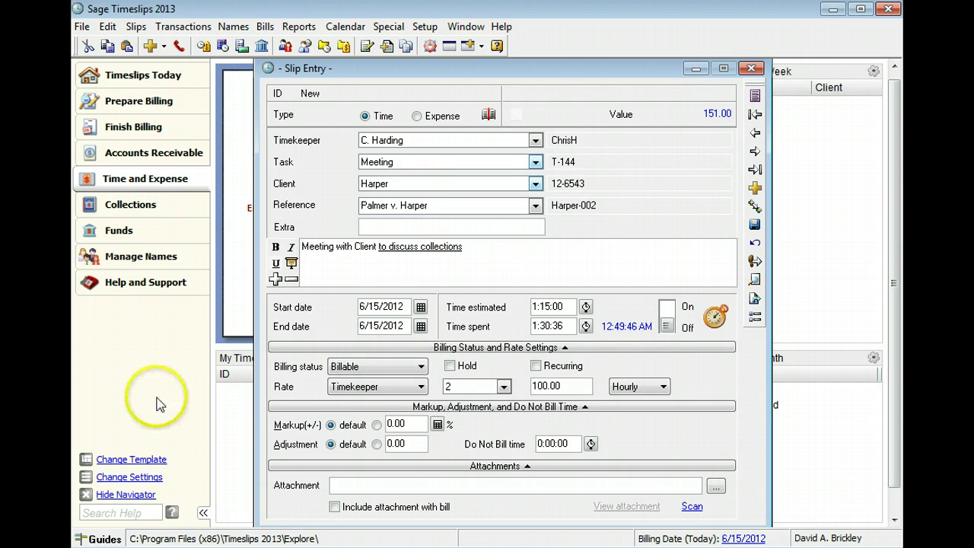
click(536, 366)
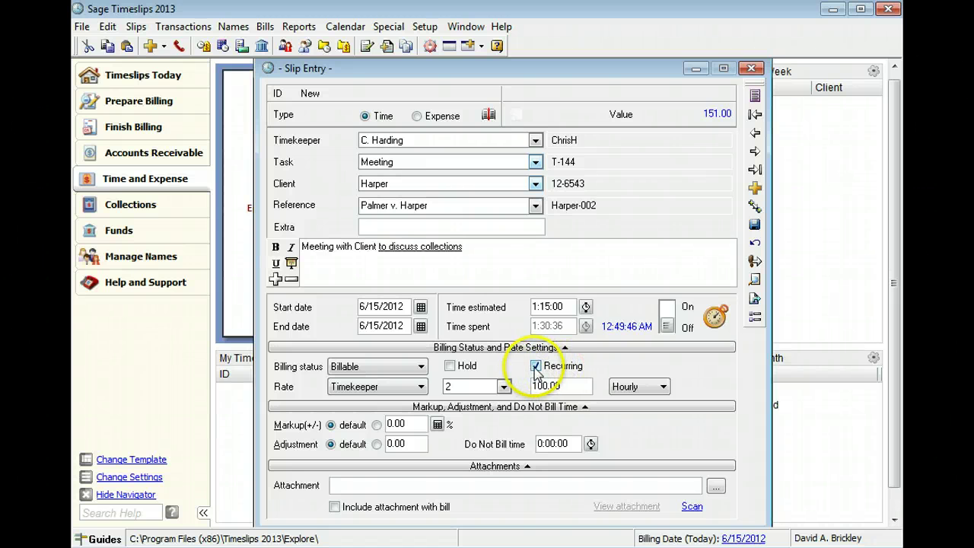
click(536, 366)
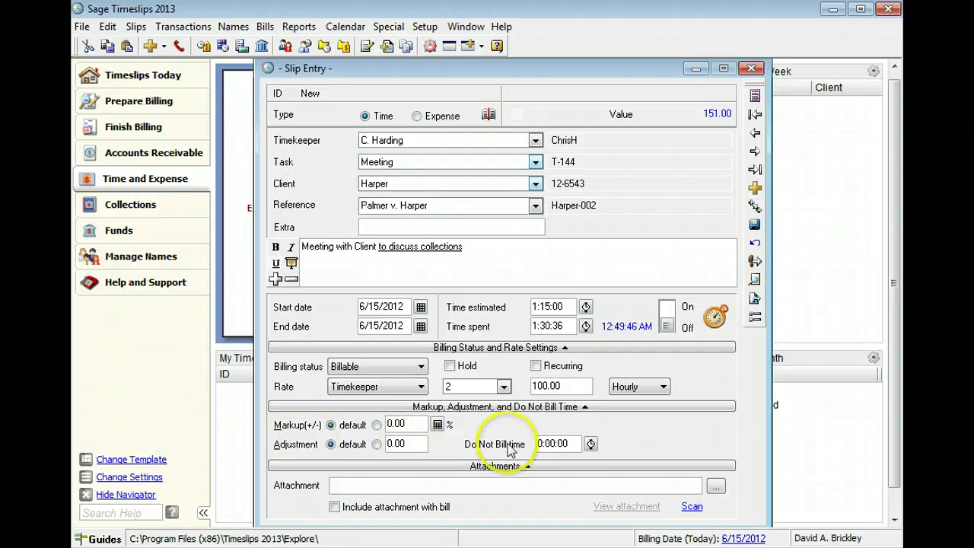
Enter 0:30 as the Do Not Bill time
drag(569, 444, 534, 444)
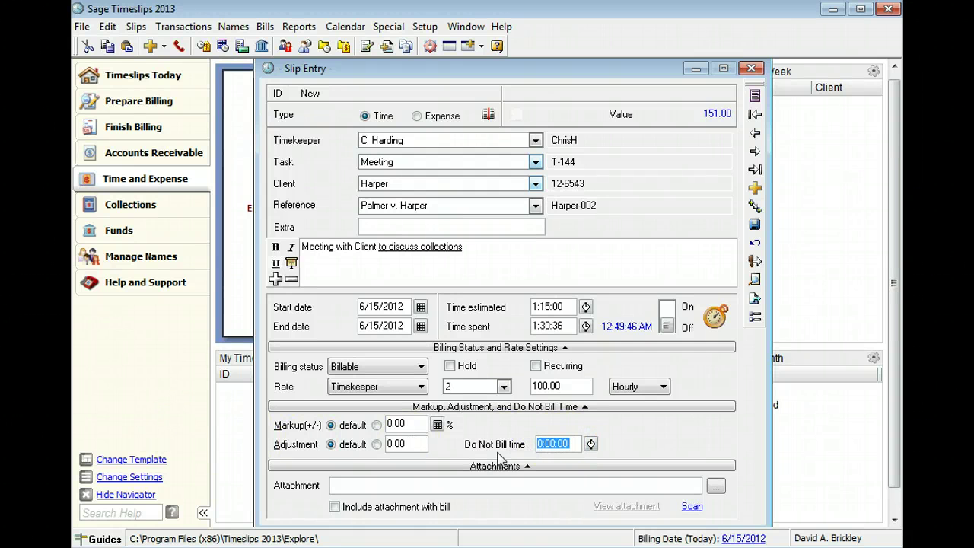
text(0:30)
key(Tab)
Collapse the Billing Status and Rate Settings, Markup/Adjustment and Attachments sections
click(674, 348)
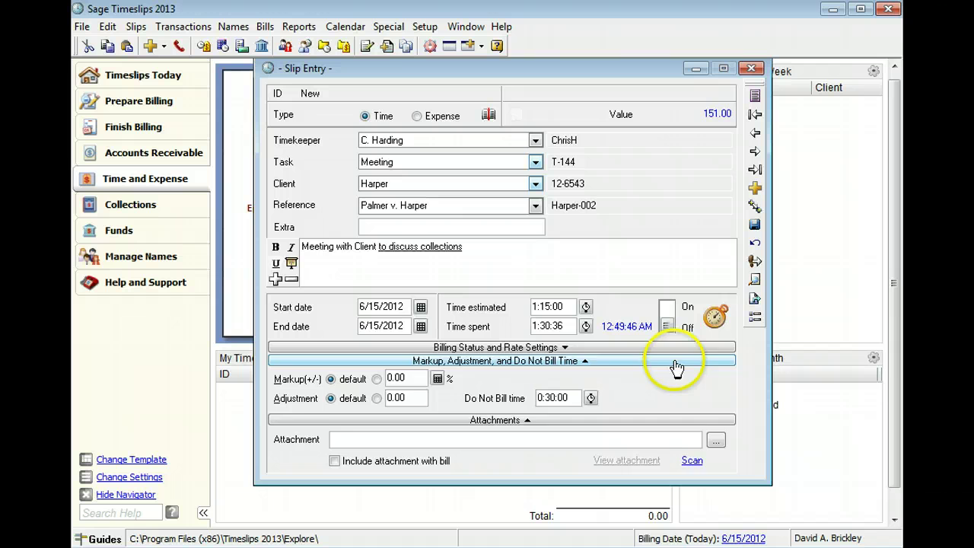
click(674, 363)
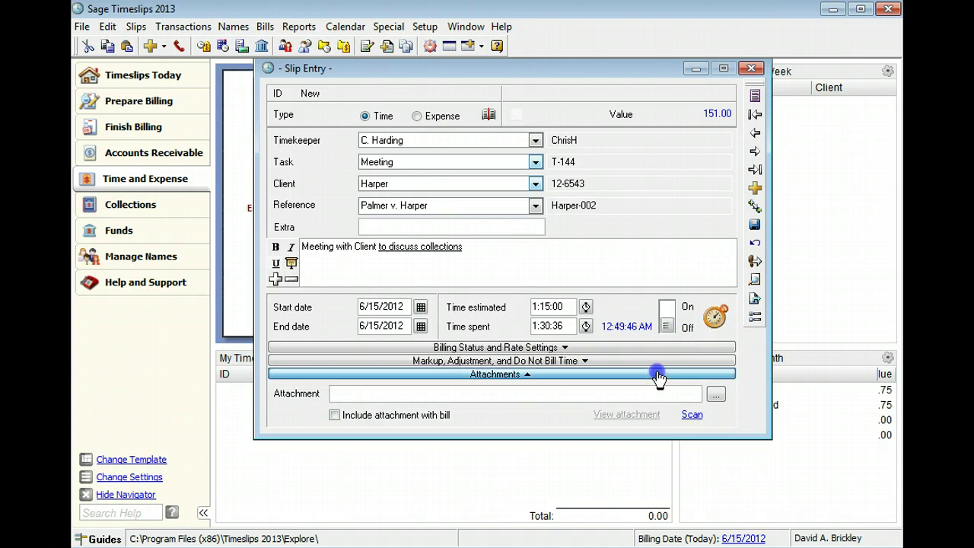
click(658, 374)
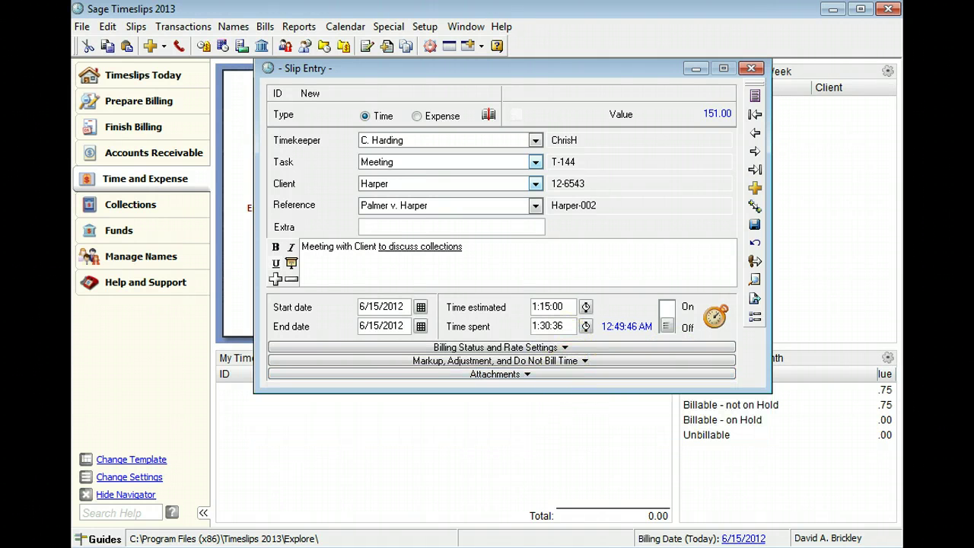